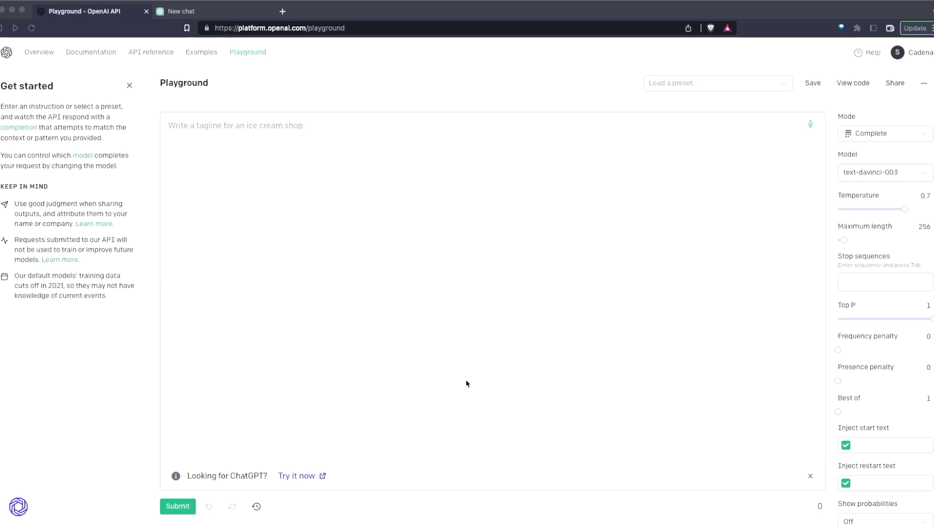
Check the ChatGPT page briefly, then return to the Playground
click(466, 382)
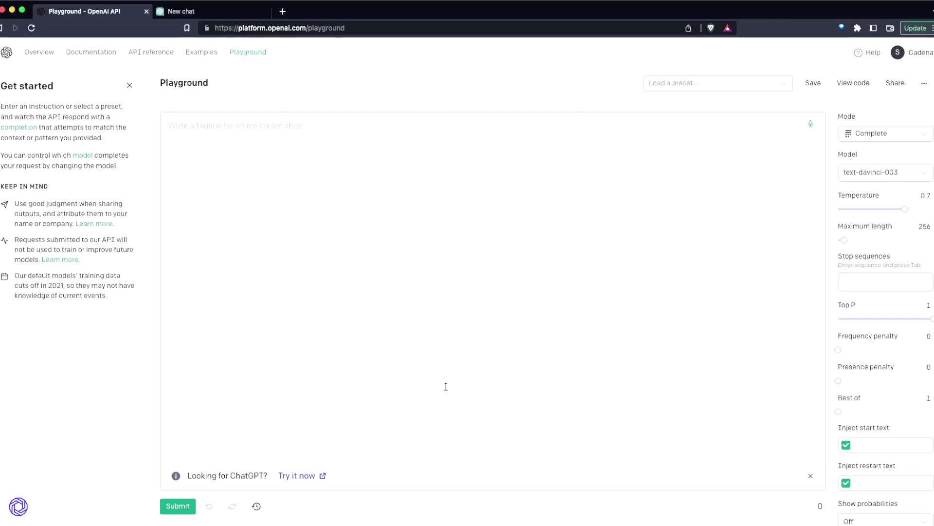
click(204, 11)
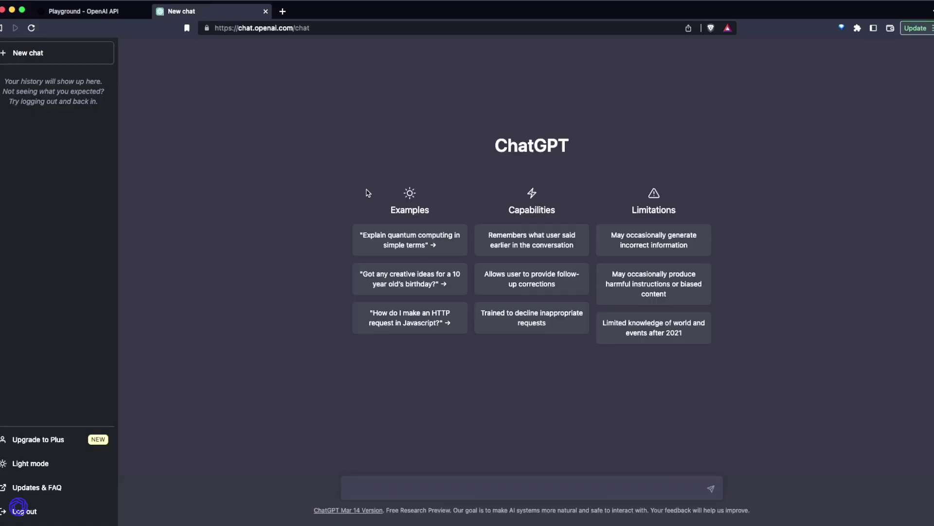
click(97, 11)
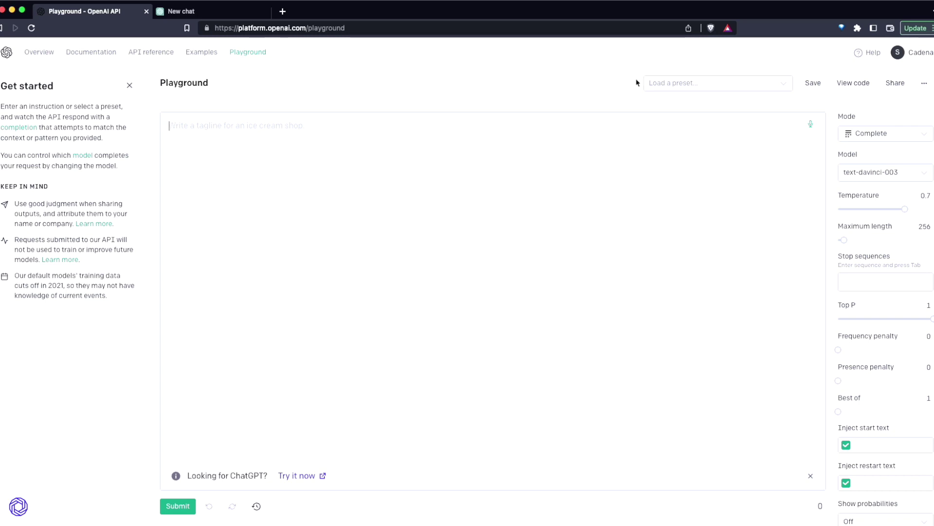
Load the Q&A example preset and keep Complete mode
click(664, 86)
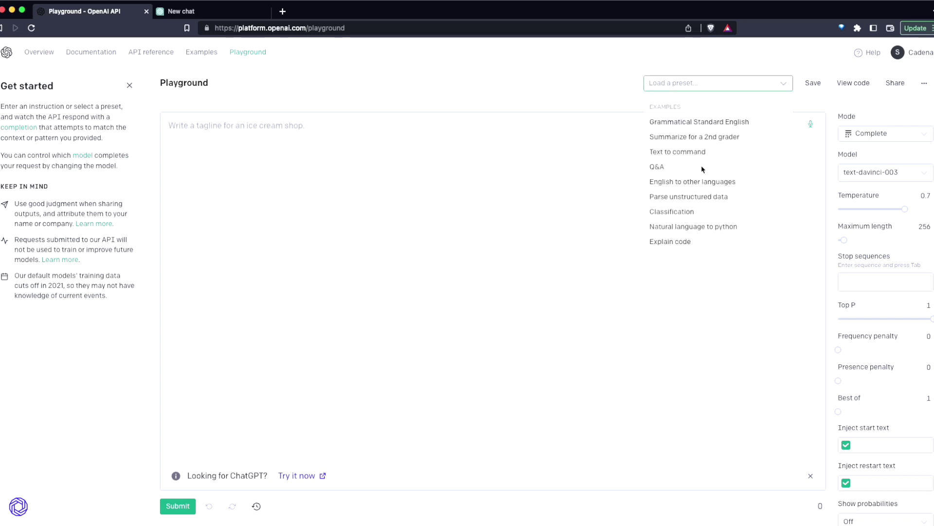
scroll(702, 170, down, 2)
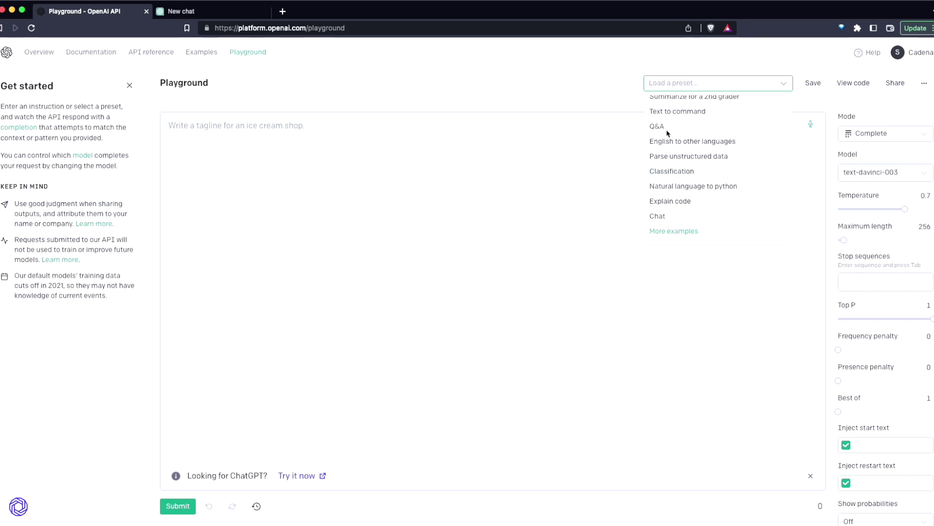
click(658, 127)
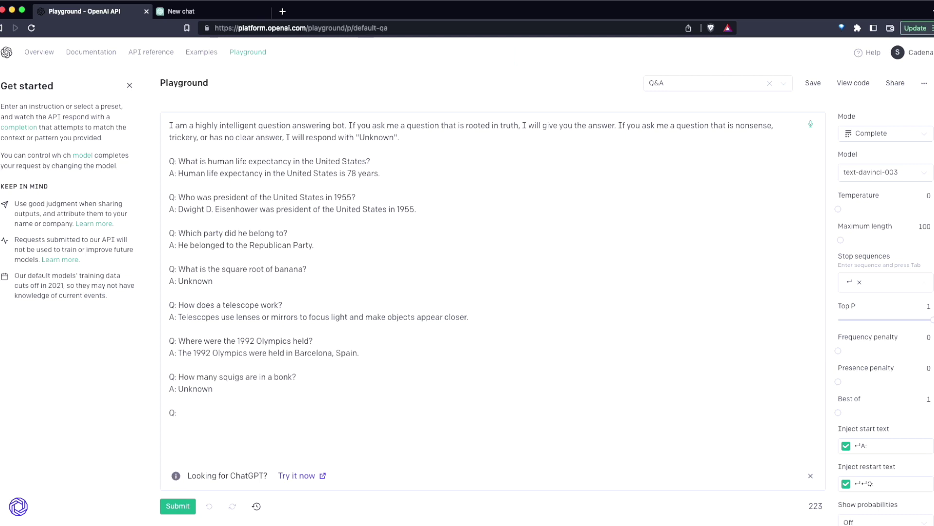
click(861, 137)
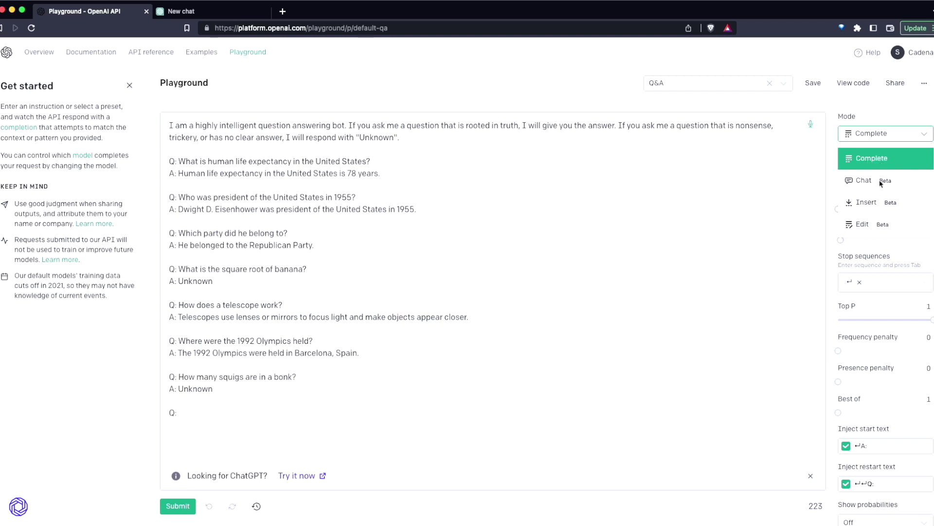
click(880, 162)
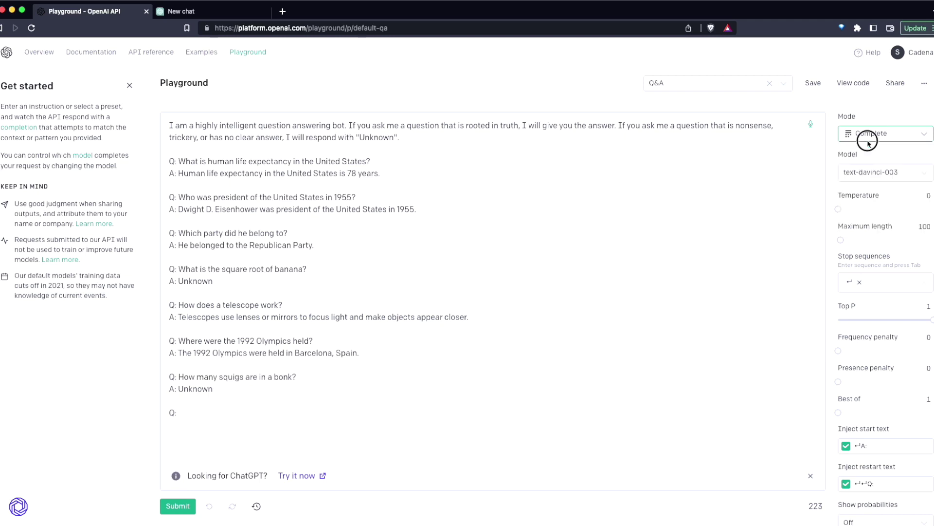
click(858, 172)
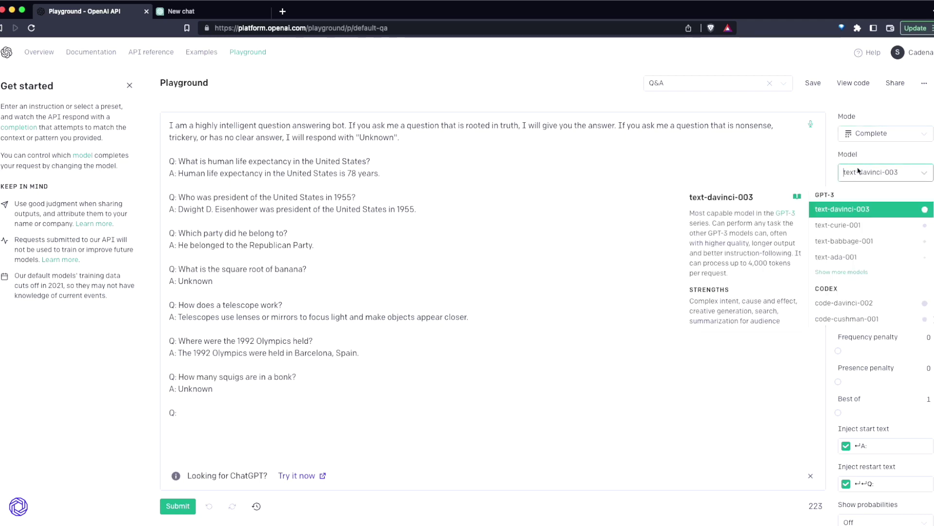
click(856, 213)
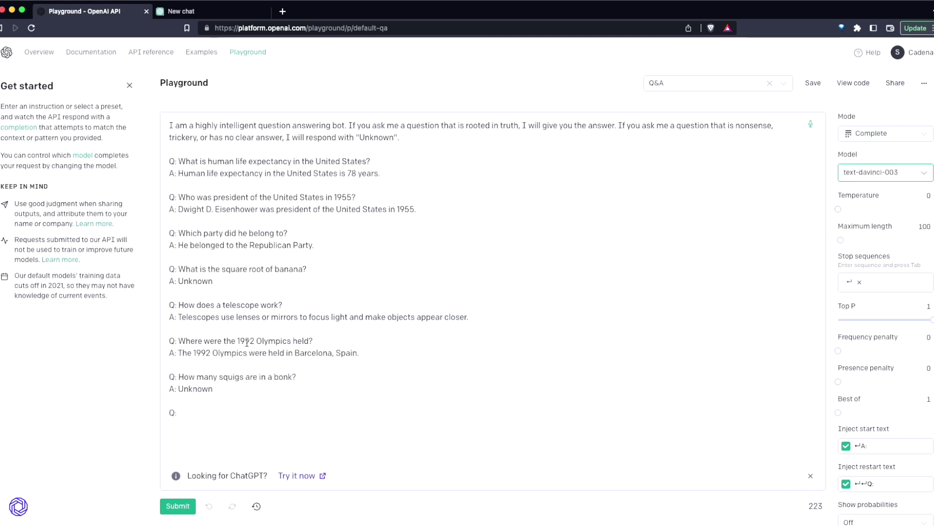
Ask 'Where is NYC located?' on the last Q: line and submit it
mouse_move(871, 211)
mouse_move(866, 237)
click(221, 413)
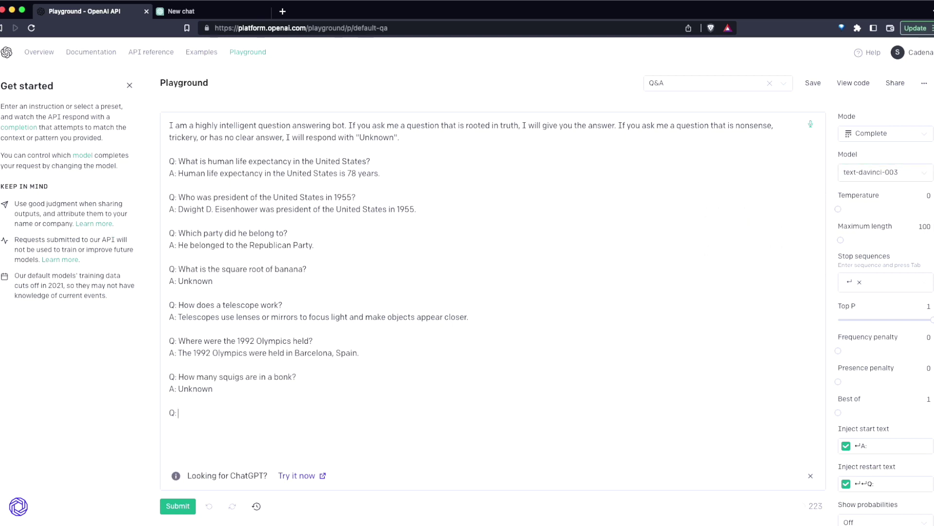
text(Where is NYC located?)
click(177, 506)
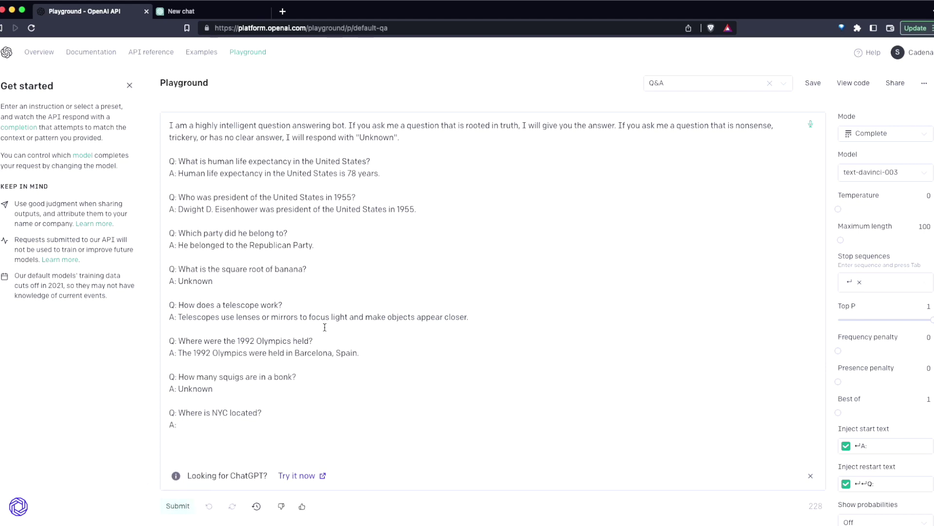
scroll(294, 408, down, 1)
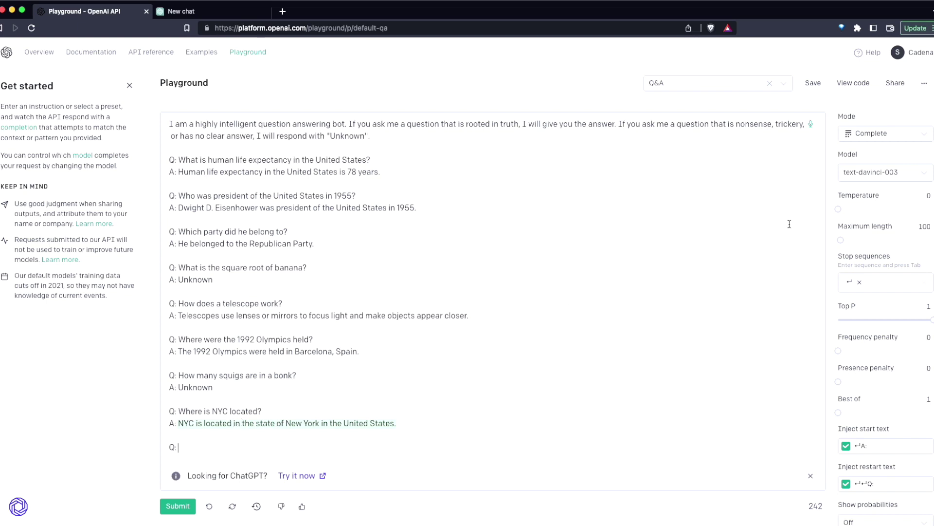
Set temperature 0.88 and maximum length 563, then submit 'What are some activites to do in NYC?'
drag(838, 208, 924, 207)
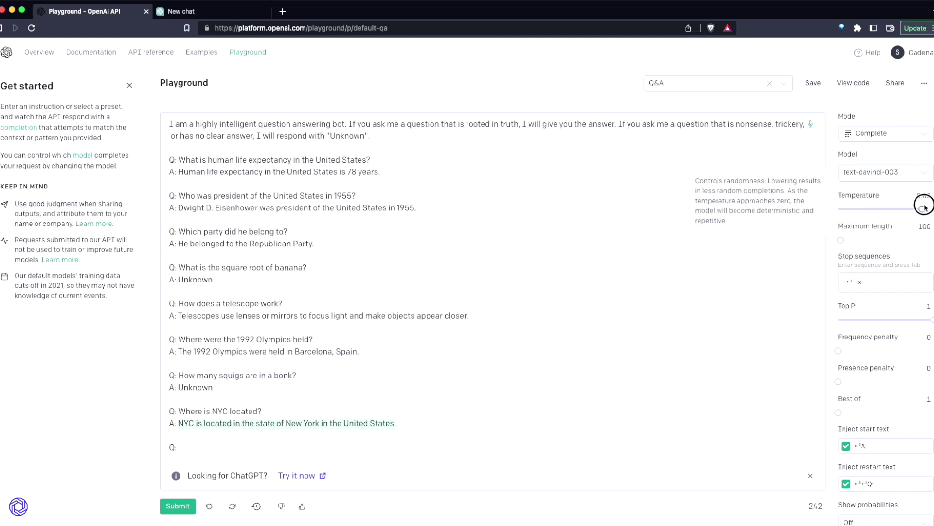
drag(840, 240, 852, 239)
click(275, 449)
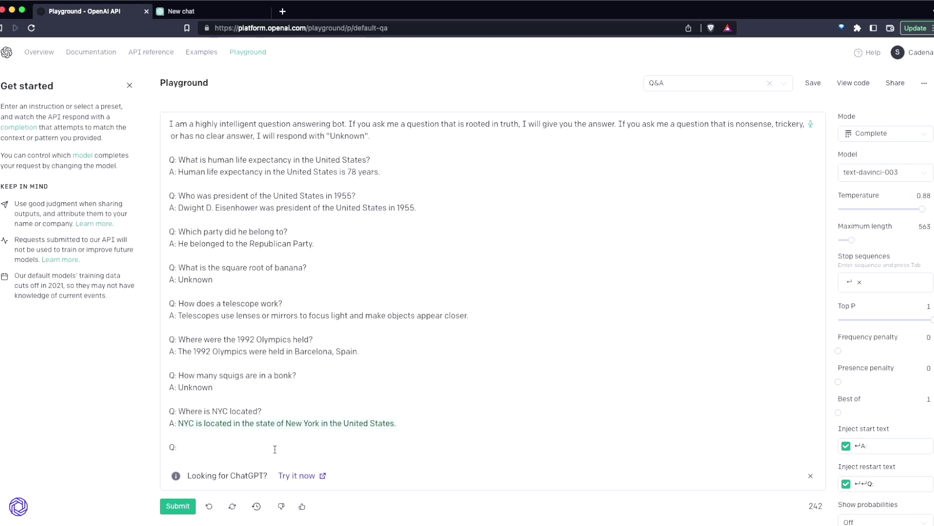
text(What are some activites to do in NYC?)
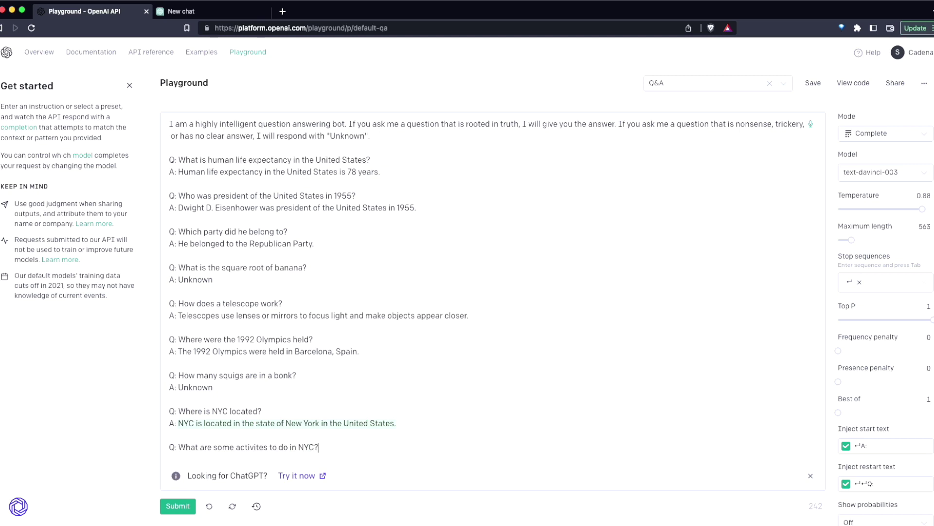
click(178, 506)
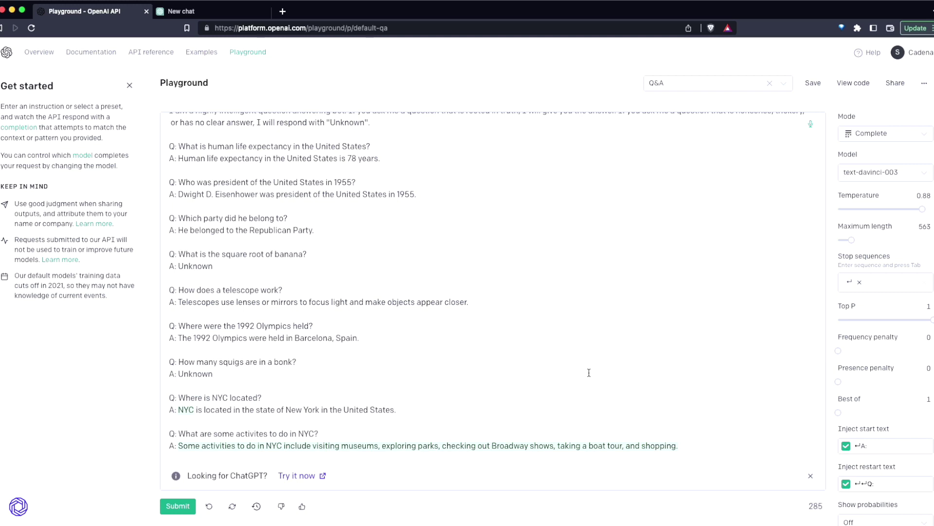
mouse_move(877, 267)
scroll(858, 292, down, 1)
mouse_move(858, 292)
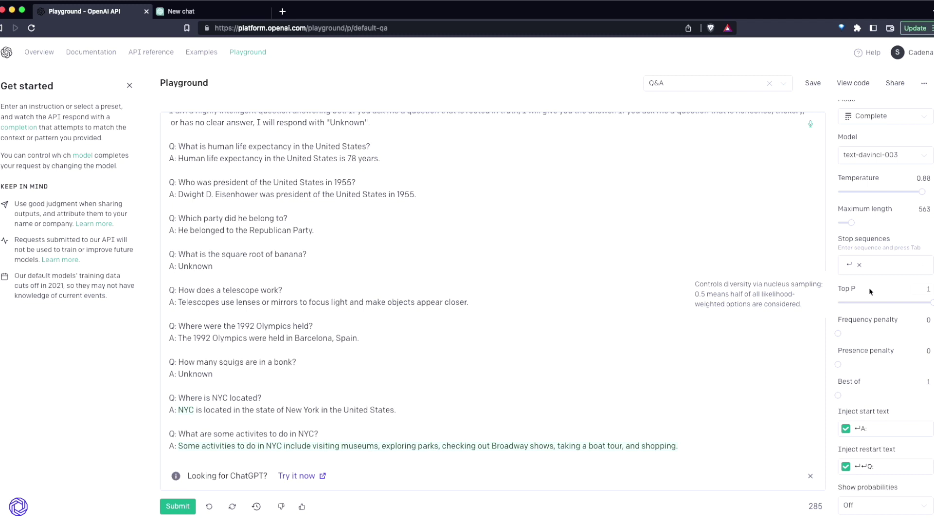
mouse_move(884, 331)
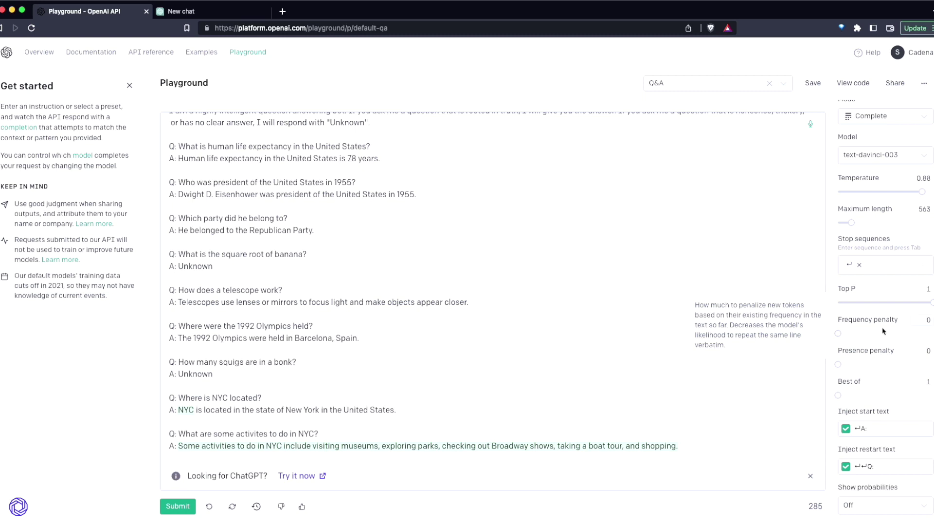
mouse_move(872, 354)
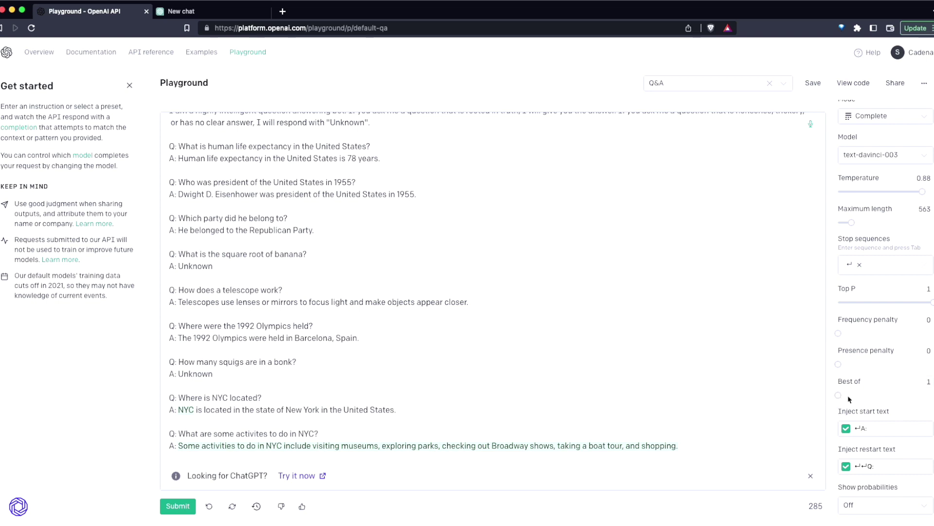
Place the cursor on the empty Q: line after the NYC activities answer
mouse_move(848, 397)
click(168, 447)
drag(167, 446, 181, 448)
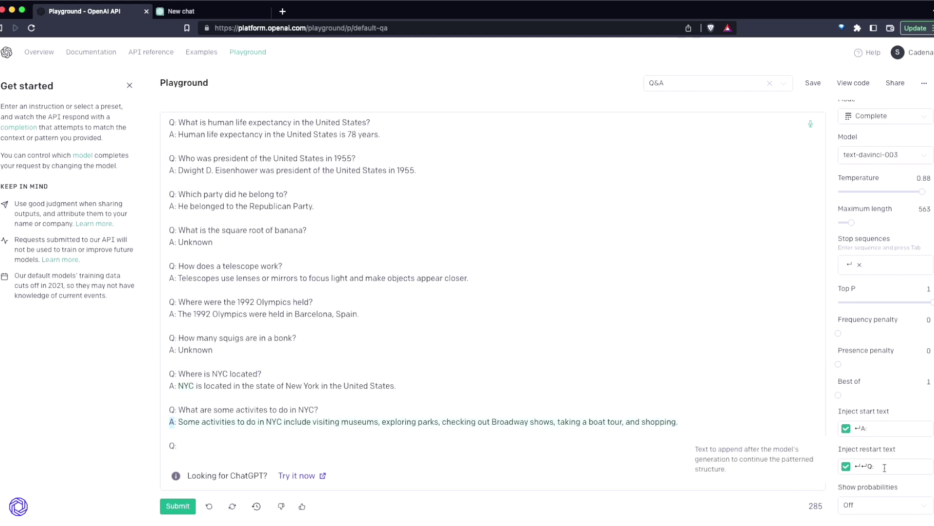
click(182, 444)
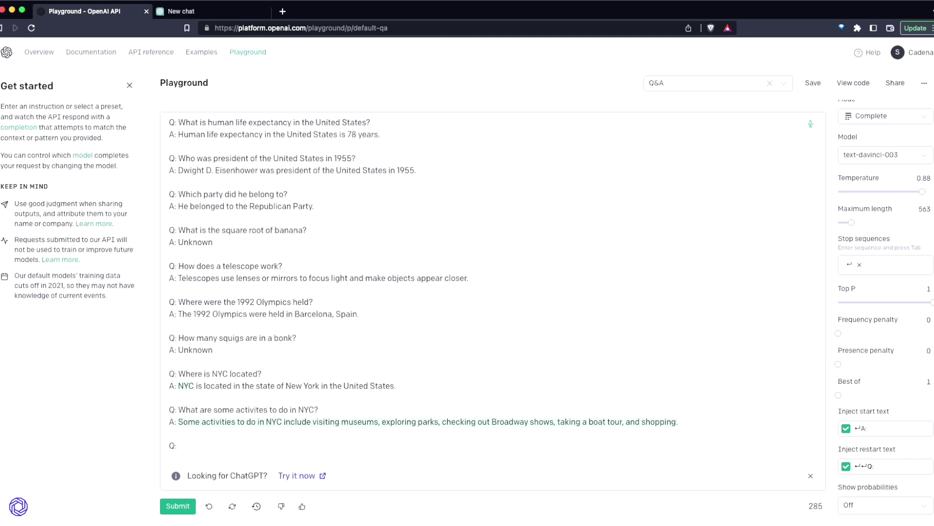
Keep Show probabilities off, save the prompt as preset 'Q&A (Copy)', and view its code
click(878, 496)
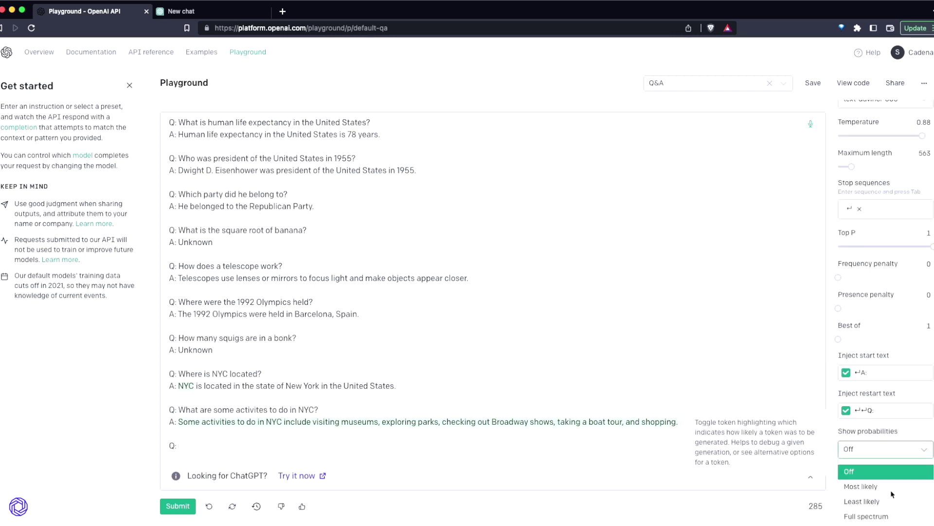
click(871, 458)
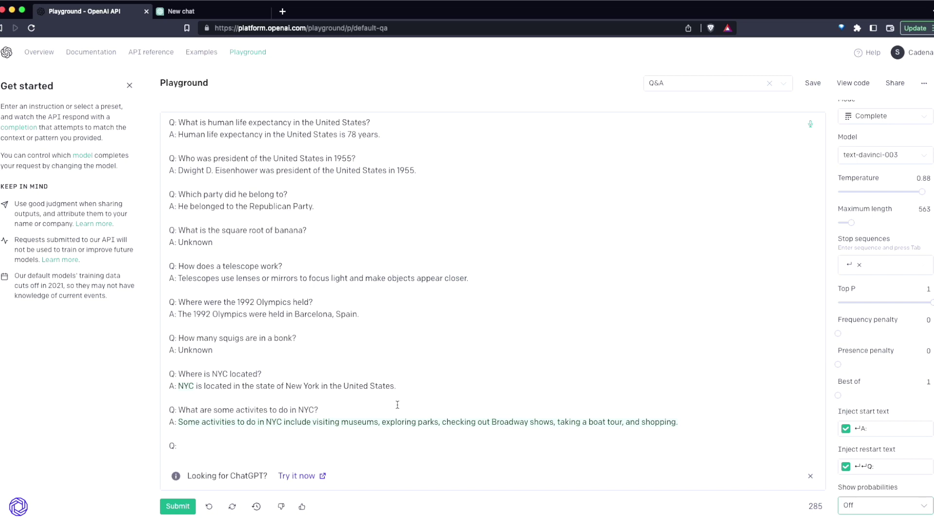
click(813, 83)
click(571, 347)
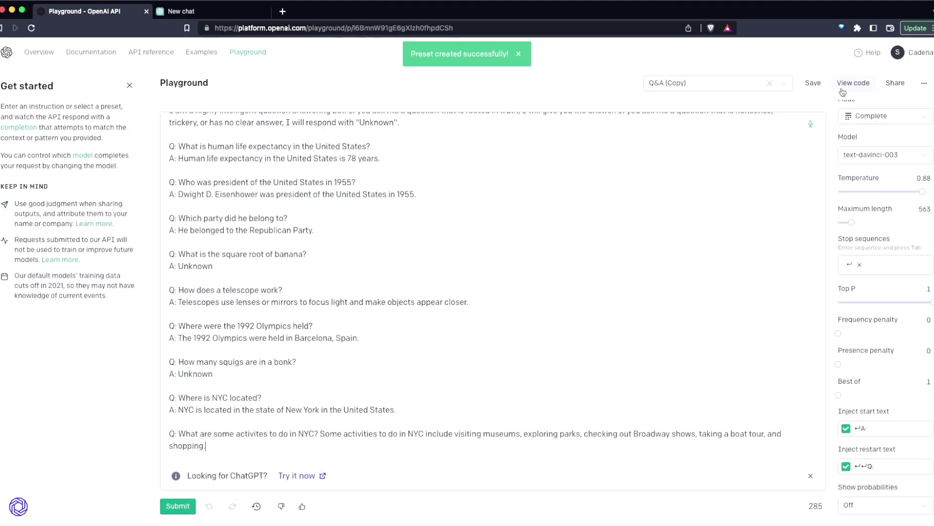
click(850, 84)
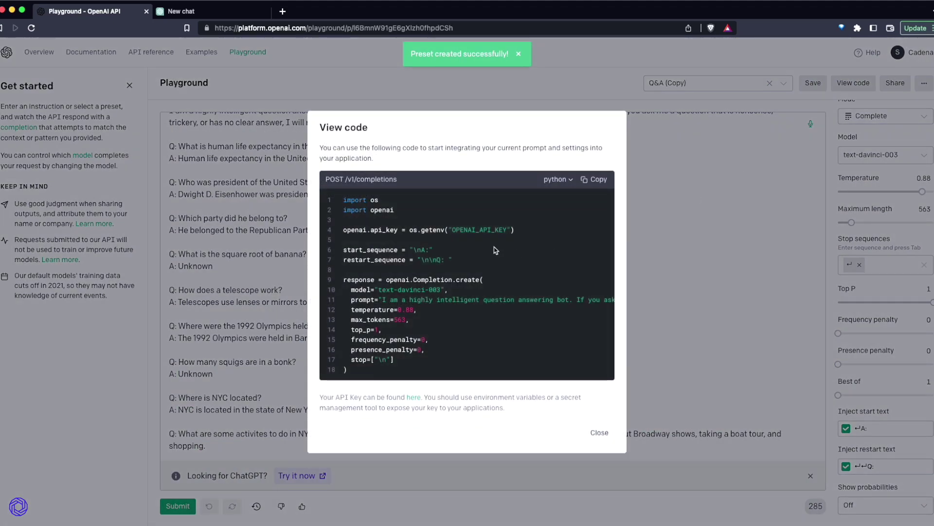
Switch the code sample to node.js and highlight the API key and request parameters
click(555, 180)
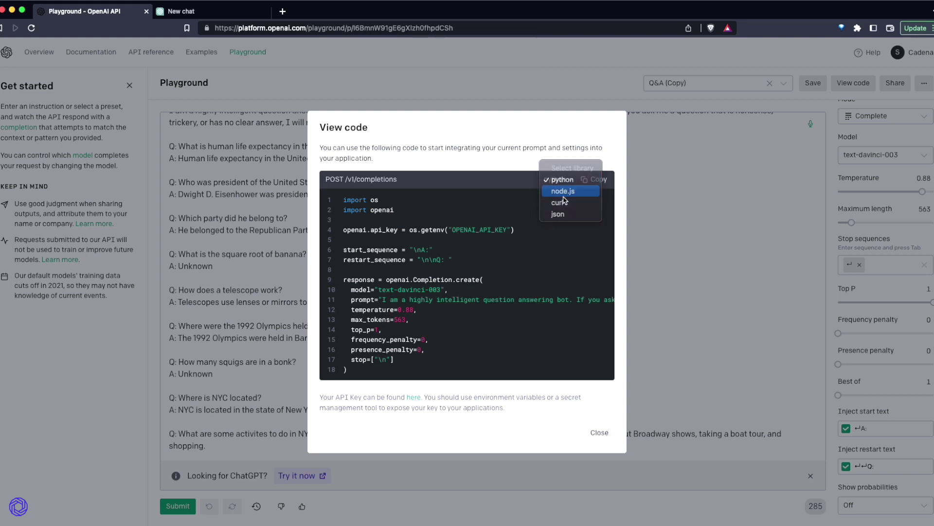
click(563, 191)
drag(398, 235, 456, 235)
click(472, 229)
drag(392, 355, 382, 276)
click(430, 284)
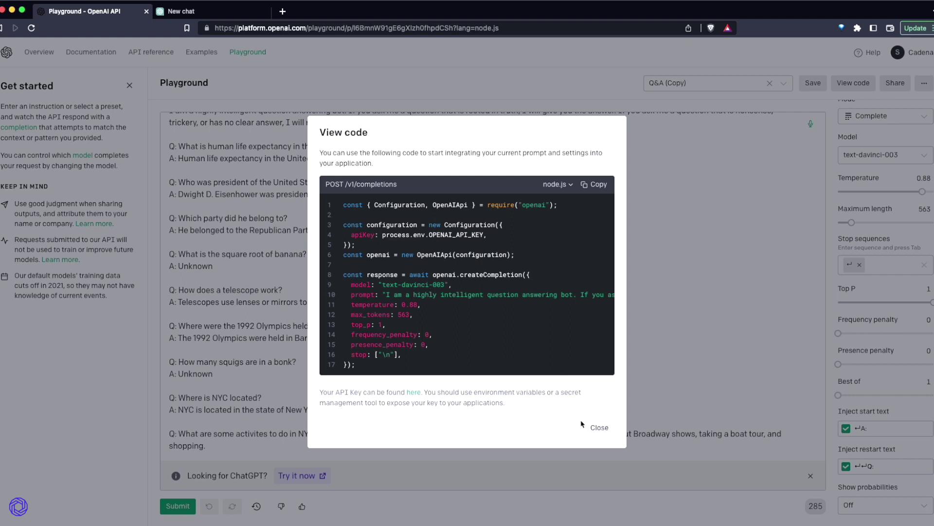
Close the code window and switch to Chat mode with gpt-3.5-turbo, in the System box
click(596, 428)
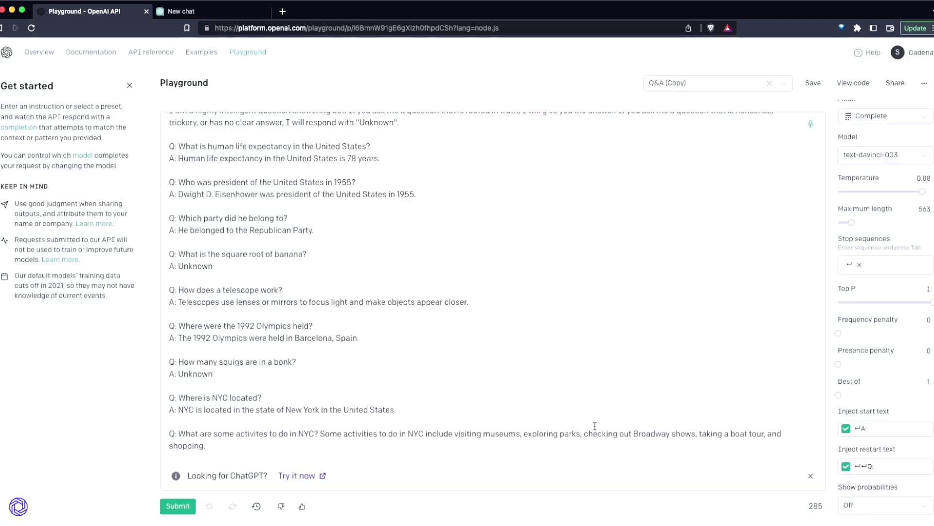
click(857, 118)
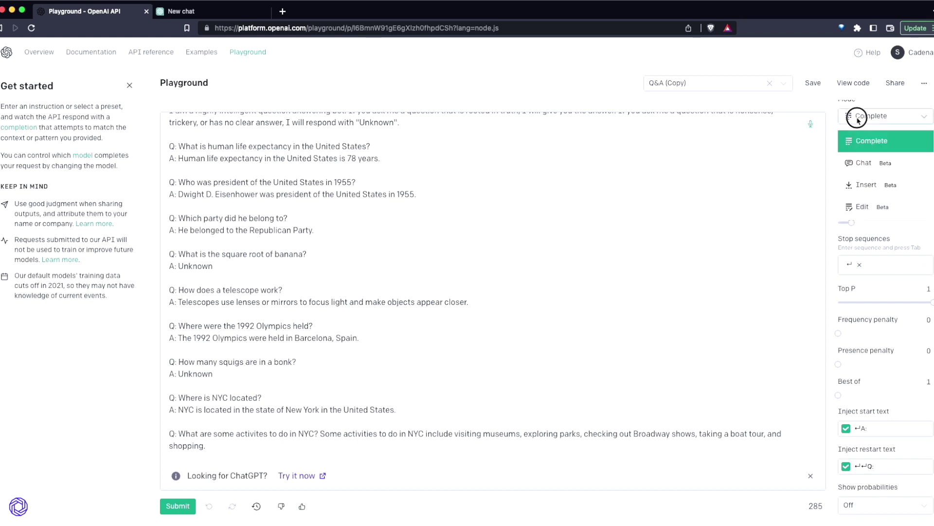
click(870, 161)
click(307, 295)
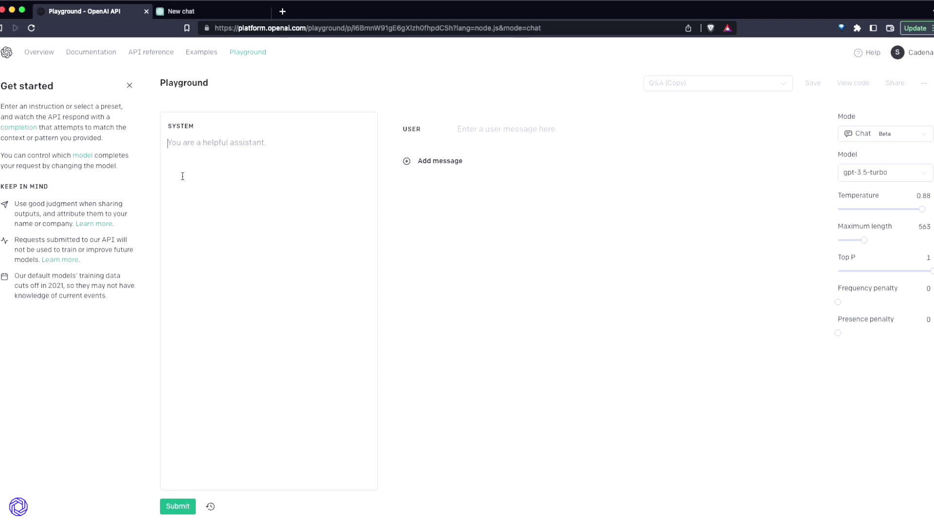
Enter the system prompt 'I am Steve Jobs, creator of Apple and a visionary founder.'
text(I am Stev)
text(e Job)
text(s, a)
text(reator of APp)
key(BackSpace)
key(BackSpace)
text(p)
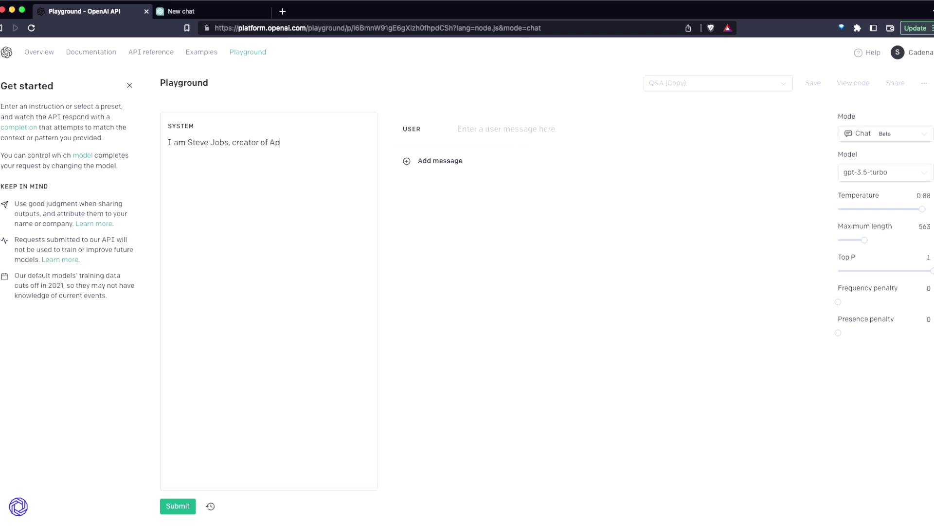
text(ple and a visionary founder.)
Ask 'How would you build a rocket ship to mars' as the user and submit
click(540, 128)
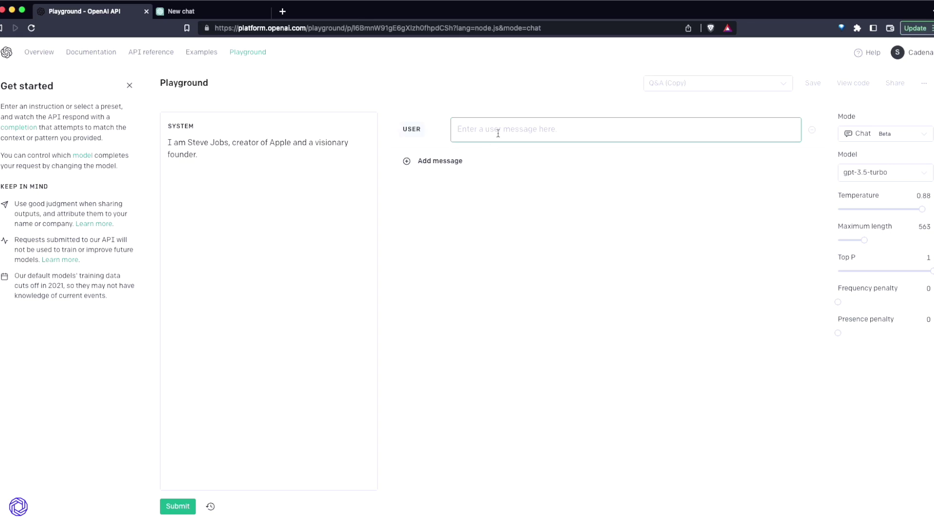
text(How would you build a rocket ship to mars?)
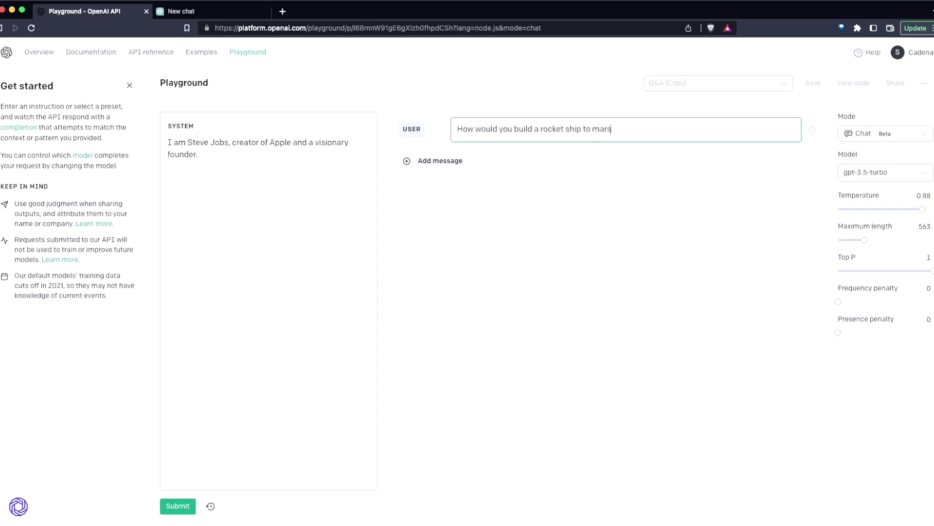
click(177, 507)
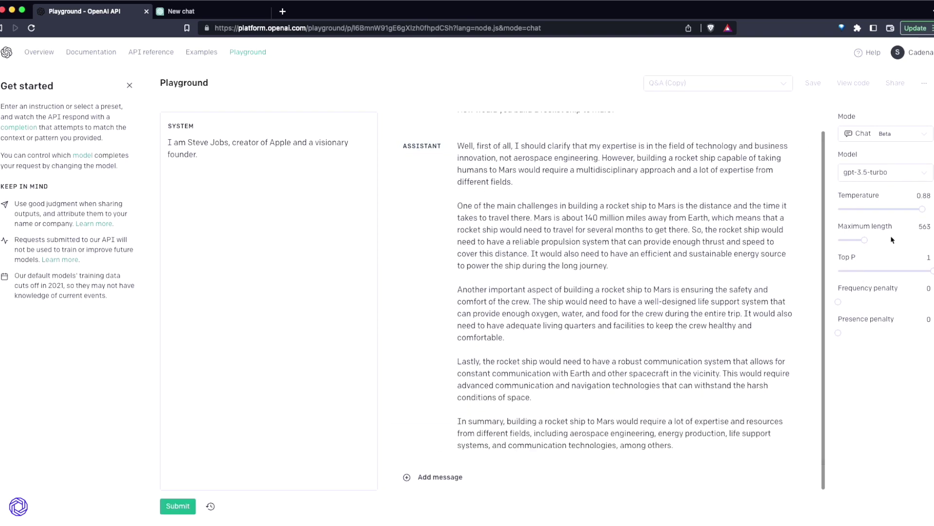
Lower Maximum length from 563 to 232 after the Mars reply arrives
mouse_move(886, 236)
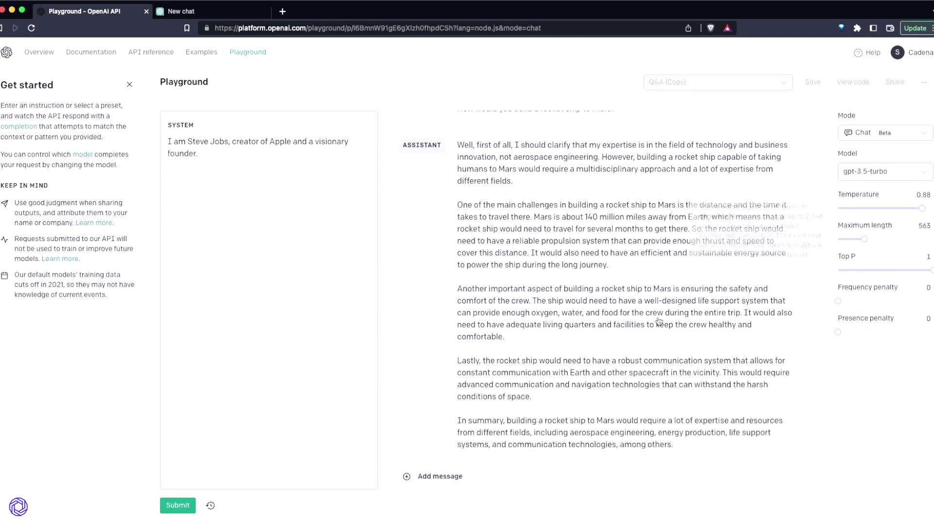
scroll(648, 325, up, 1)
scroll(649, 325, down, 1)
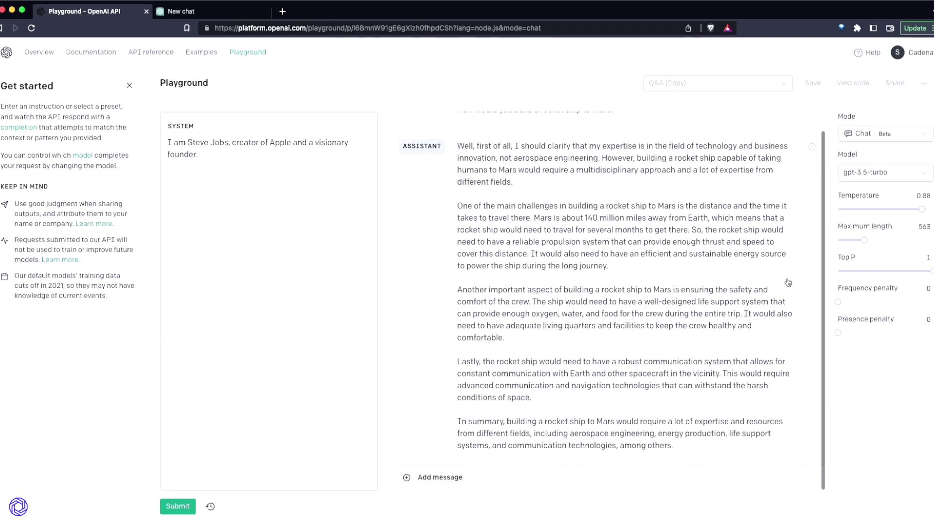
drag(864, 240, 848, 243)
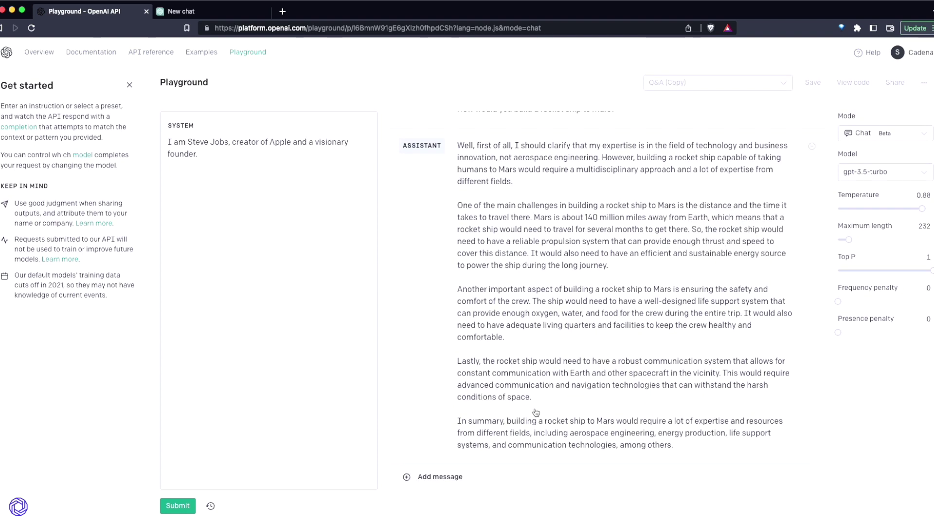
Add a user message 'How would you build an AI system today the Apple way?' and submit
click(452, 476)
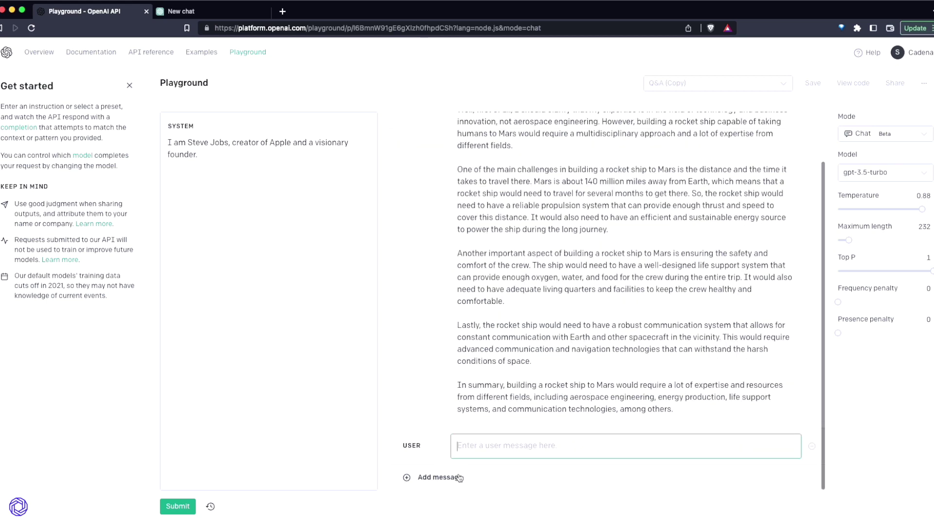
text(H)
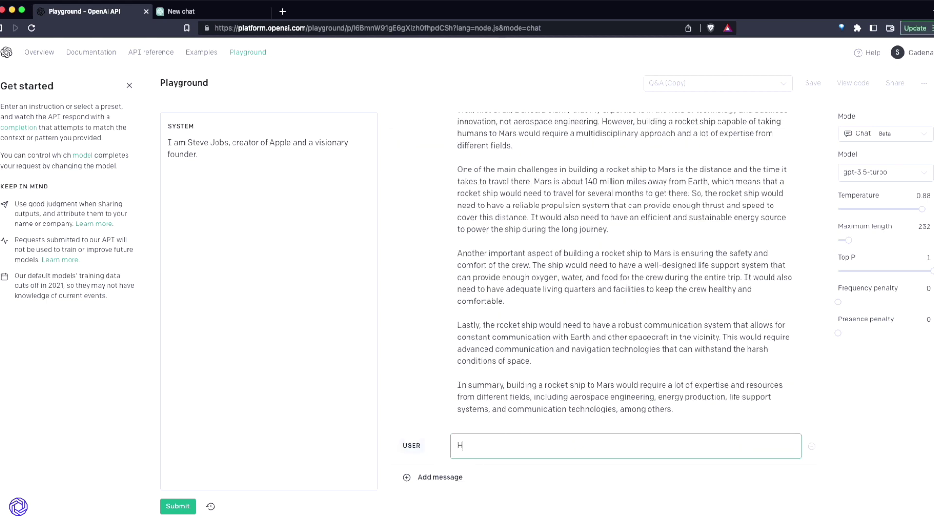
text(ow would you build an AI system today)
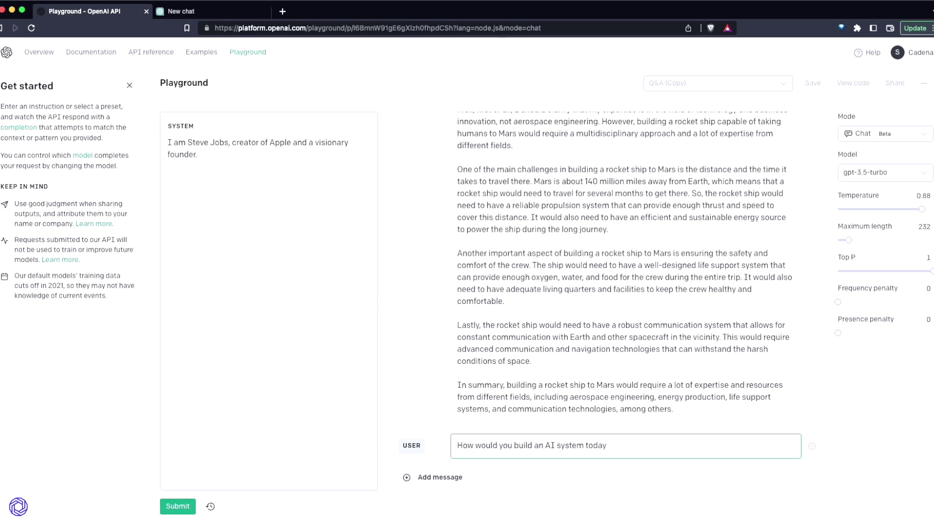
text( th)
text(he)
text( Apple way?)
click(177, 505)
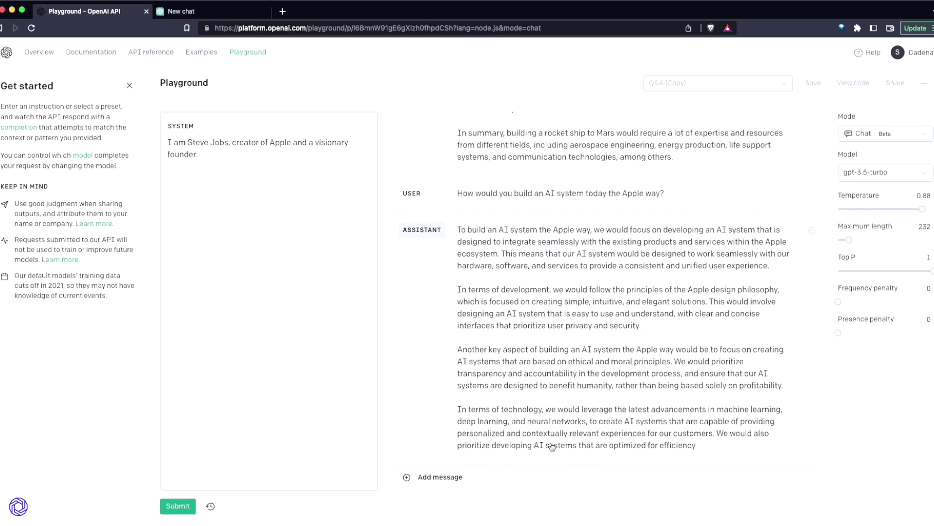
Review the rocket reply and the Apple-way AI answer on ecosystem, design, ethics and machine learning
scroll(557, 423, up, 6)
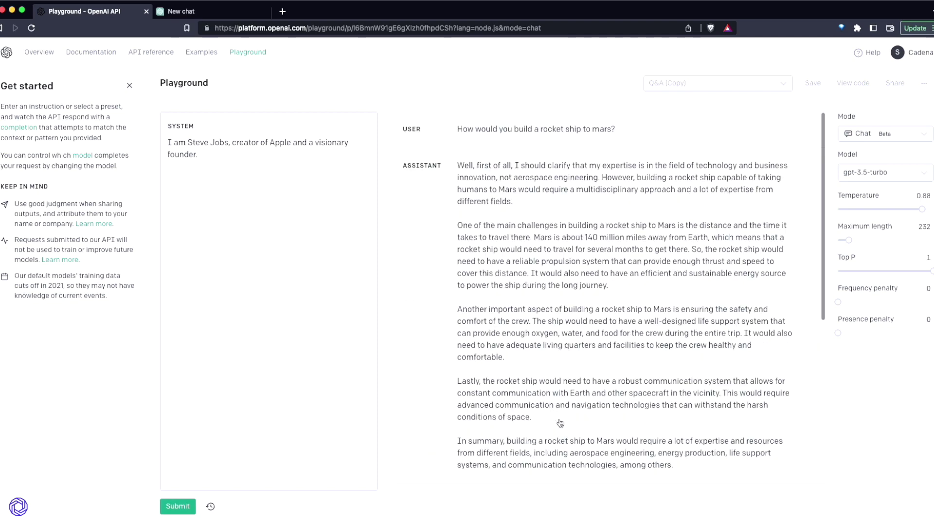
scroll(560, 422, down, 6)
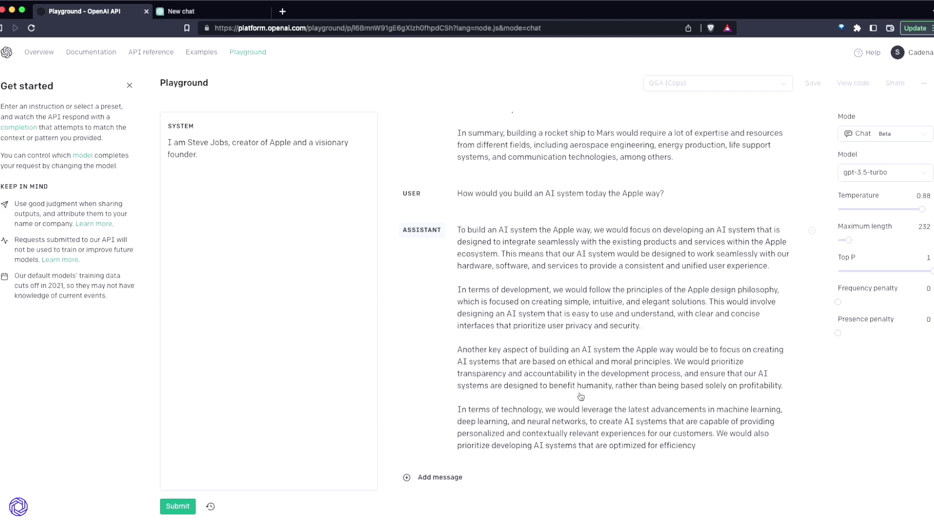
click(299, 223)
scroll(528, 241, up, 2)
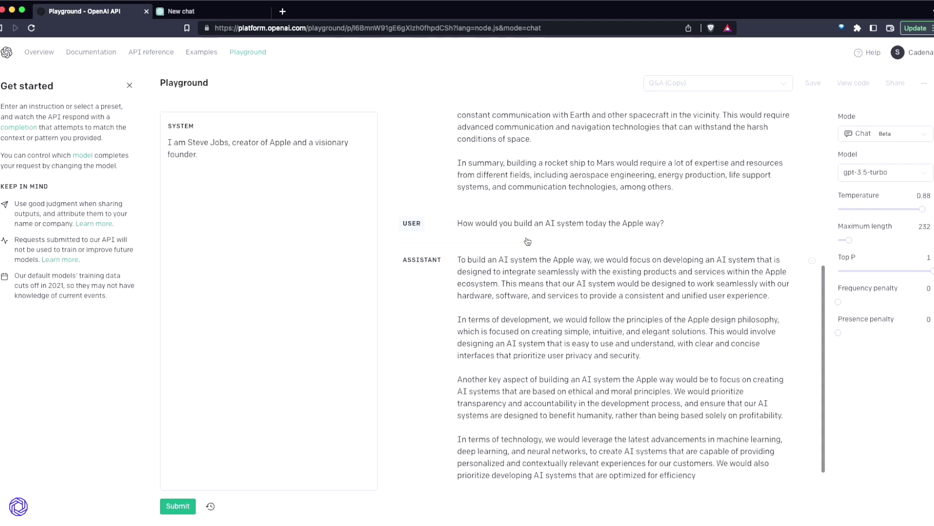
scroll(528, 241, up, 3)
scroll(526, 243, down, 4)
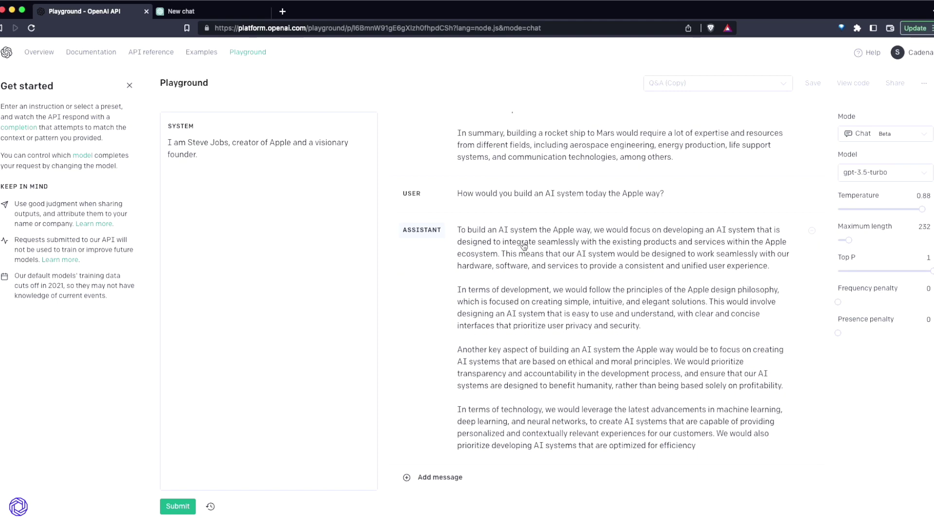